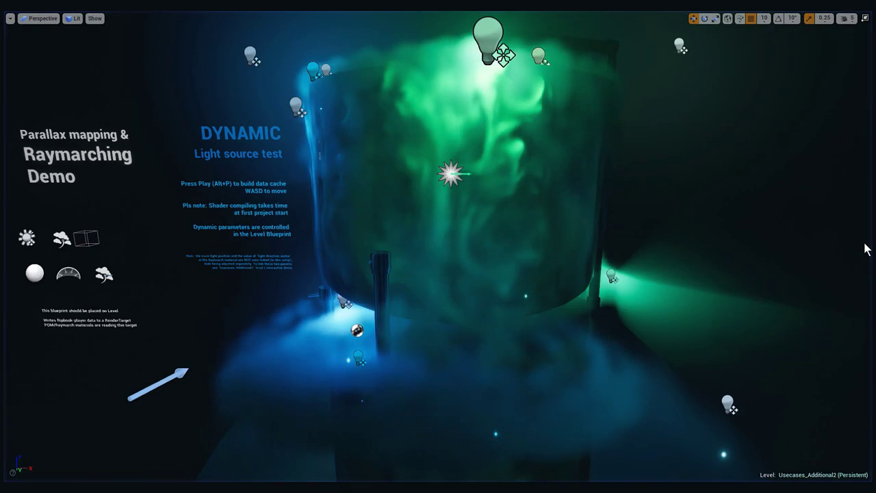
Examine the dynamic light source test and the neighbouring FluidNinja raymarching demo board in the level
right_click_drag(645, 234, 604, 224)
key("s")
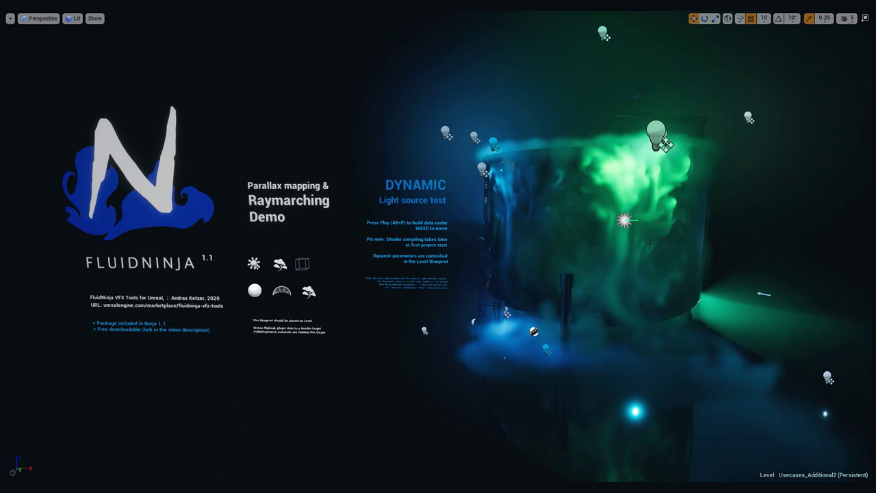
right_click_drag(645, 240, 620, 232)
key("w")
key("s")
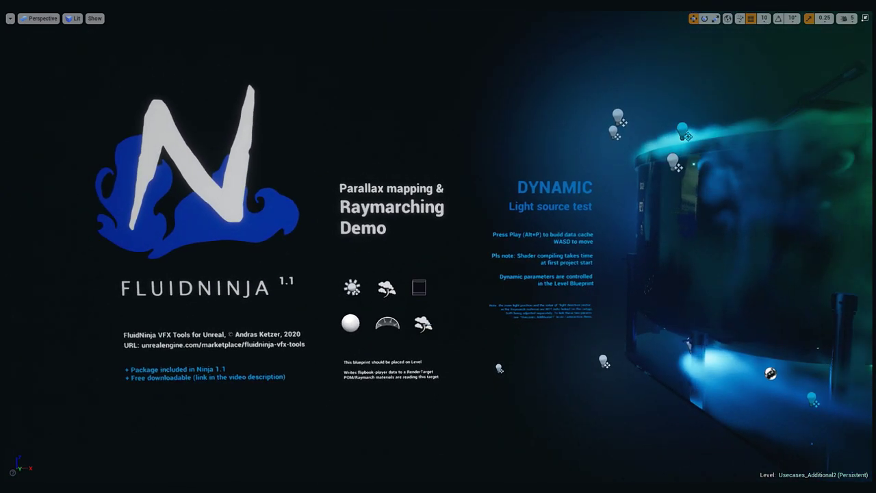
key("a")
key("d")
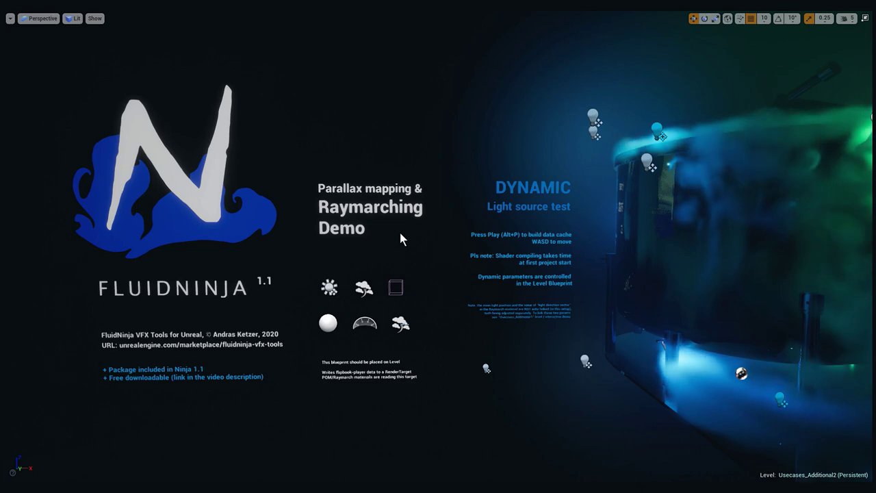
Examine the smoke volume of the static lighting test lit from below, from several distances and angles
right_click_drag(401, 233, 650, 284)
key("a")
key("d")
key("d")
key("s")
key("a")
key("w")
key("a")
key("d")
key("w")
key("s")
right_click_drag(429, 233, 428, 233)
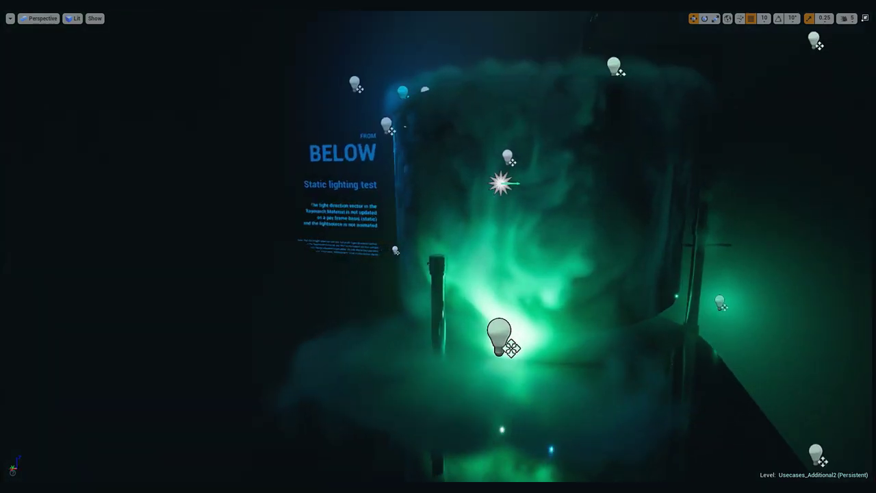
right_click_drag(429, 233, 428, 233)
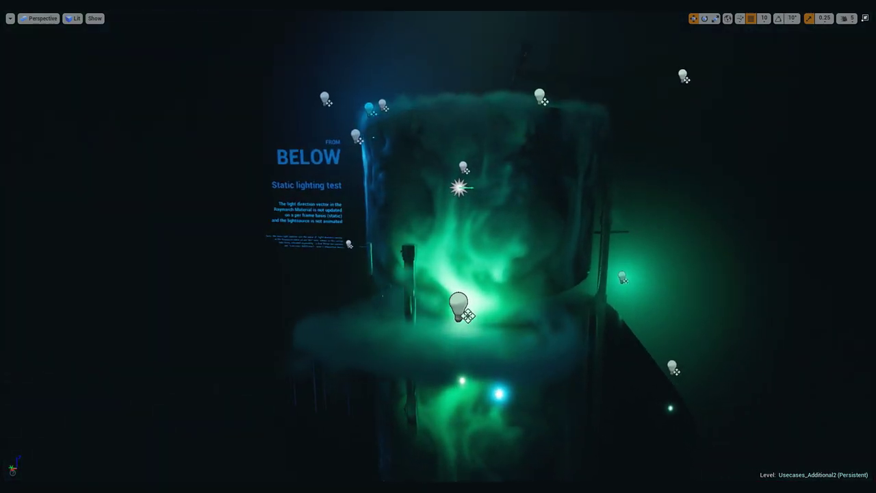
right_click_drag(428, 232, 426, 194)
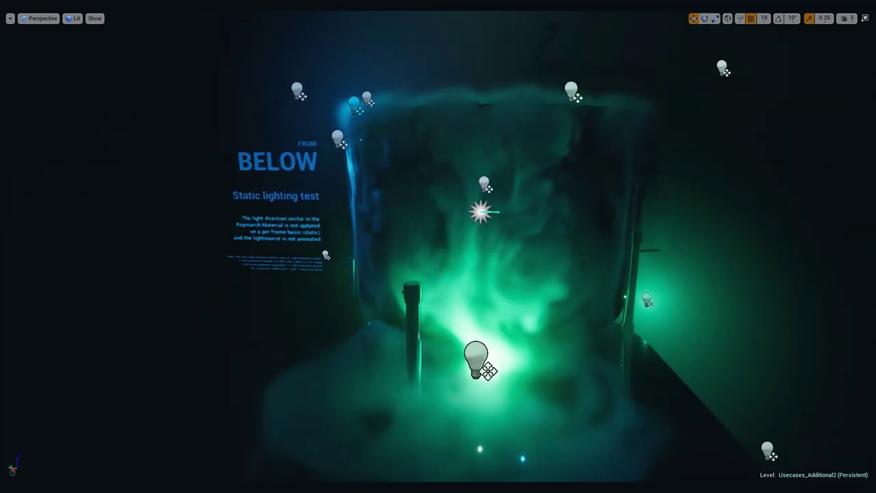
right_click_drag(429, 233, 428, 233)
Open the Usecases_Additional1 level and show its viewport in full screen
key("F11")
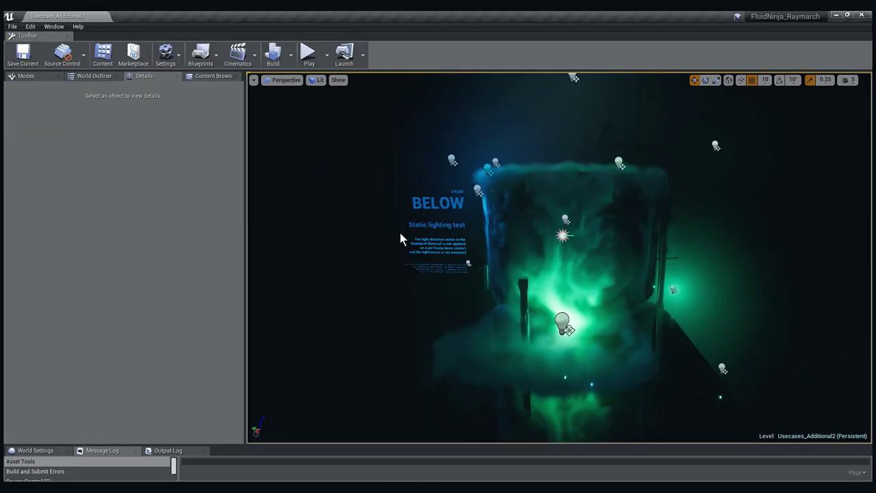
left_click(208, 76)
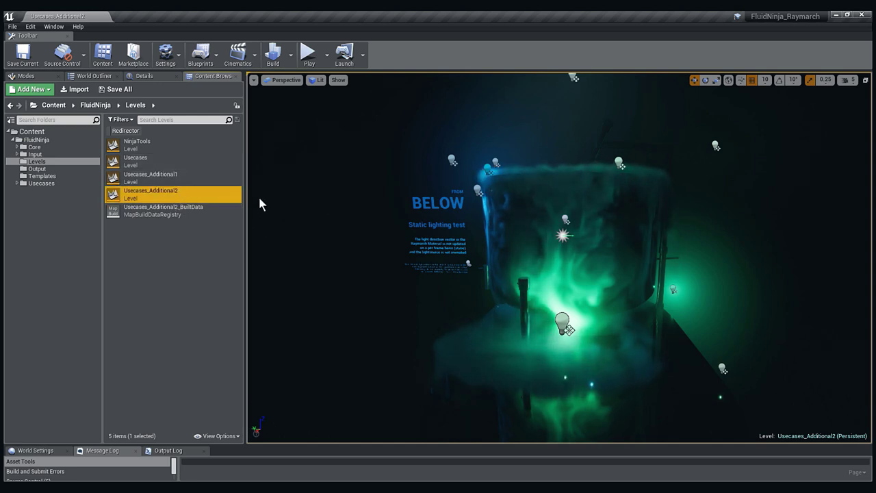
double_click(175, 180)
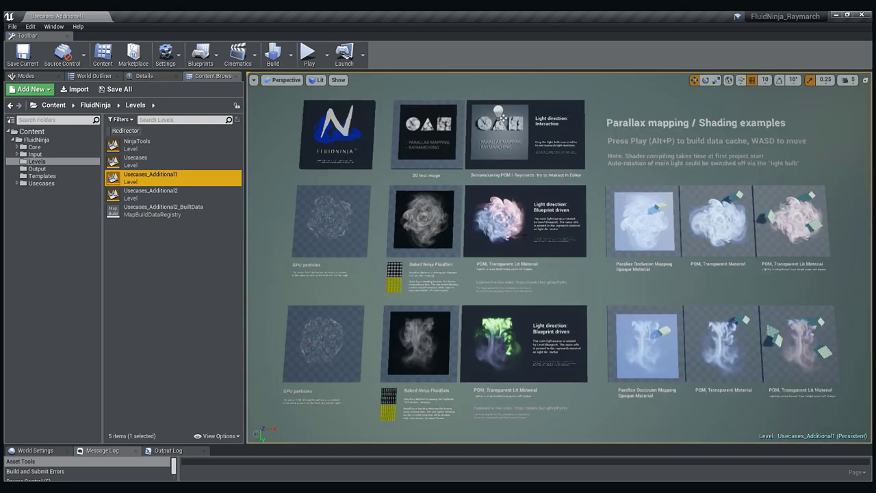
key("F11")
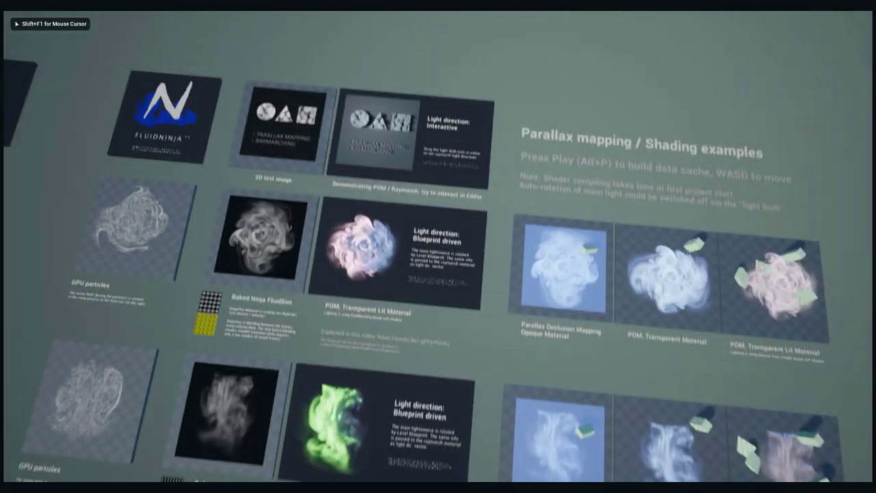
Move the interactive light-direction demo's bulb sideways to the gap between the 2D test image and the raymarched panel
key("w")
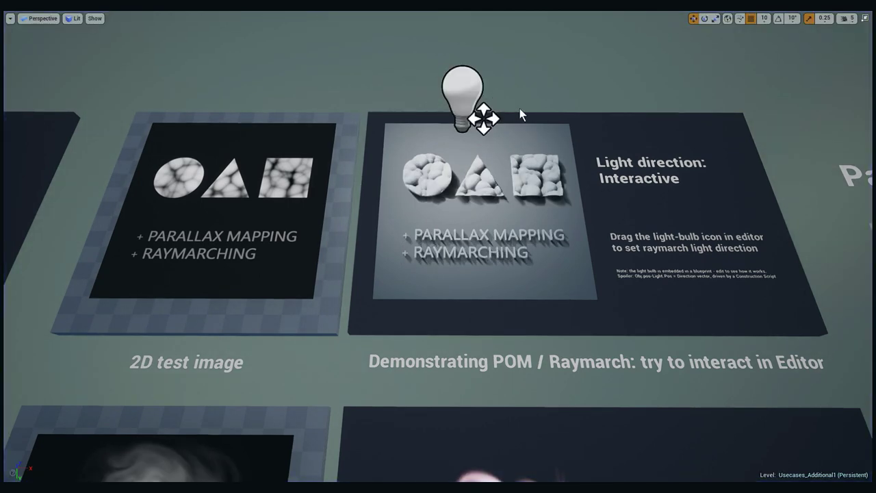
key("s")
mouse_move(496, 111)
right_mouse_down()
mouse_move(506, 106)
mouse_move(496, 111)
right_mouse_up()
key("w")
key("s")
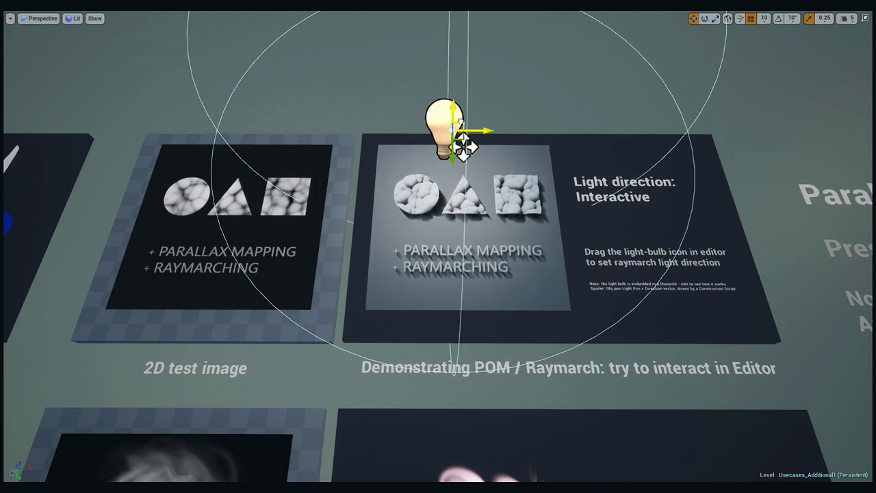
left_click_drag(463, 147, 355, 141)
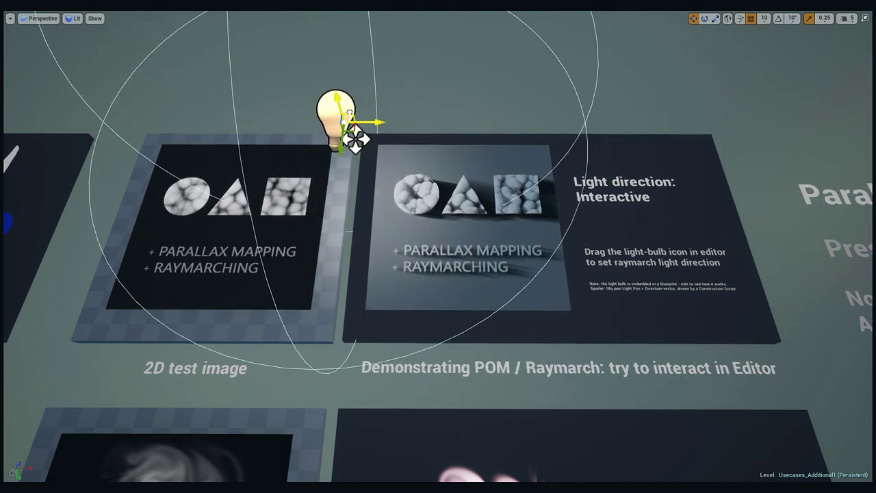
left_click_drag(587, 127, 375, 129)
Examine the relief and shadows of the parallax-mapped shapes and lettering on the interactive light direction panel up close
right_click_drag(512, 128, 613, 56)
key("w")
key("d")
key("w")
key("s")
key("w")
key("d")
key("a")
left_click_drag(613, 56, 661, 72)
key("w")
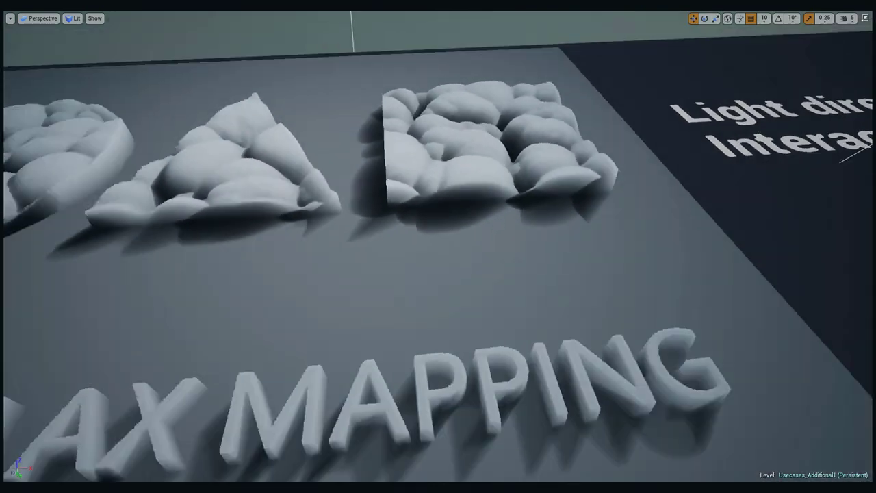
key("s")
right_click_drag(661, 71, 654, 38)
right_click_drag(444, 151, 444, 146)
key("s")
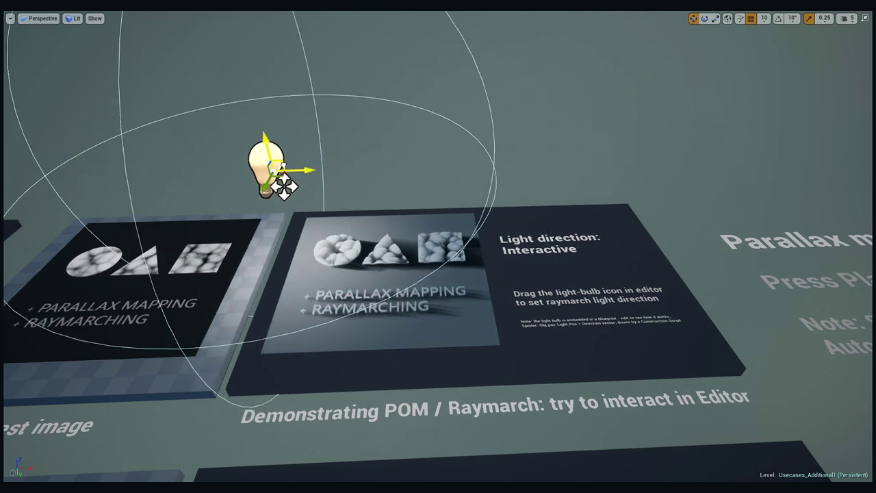
Move the light bulb across to the other side of the raymarched shapes, above the interactive panel's caption side
mouse_move(282, 185)
left_mouse_down()
mouse_move(503, 214)
mouse_move(255, 188)
mouse_move(492, 154)
left_mouse_up()
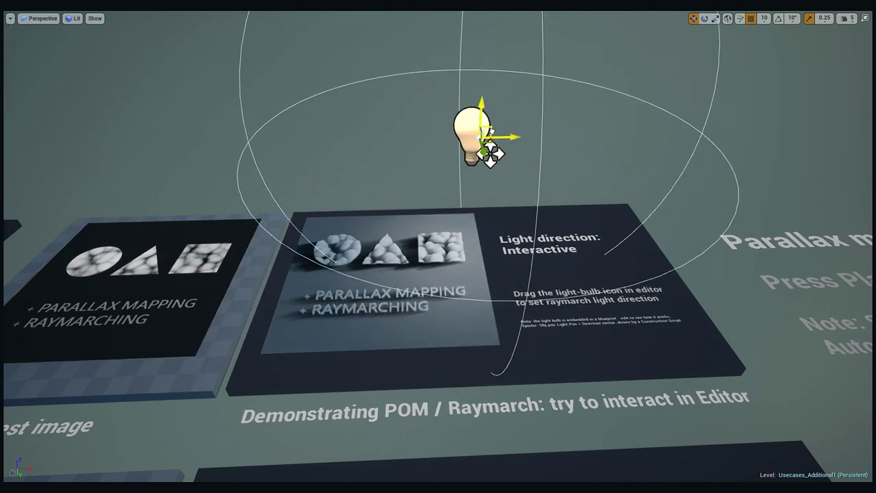
left_click_drag(334, 225, 377, 120)
Open the RadiSw7_BasicPlayer material instance of the upper Baked Ninja FluidSim plane and examine its preview
right_click_drag(419, 197, 427, 240)
key("s")
key("w")
key("s")
key("s")
key("w")
key("w")
key("s")
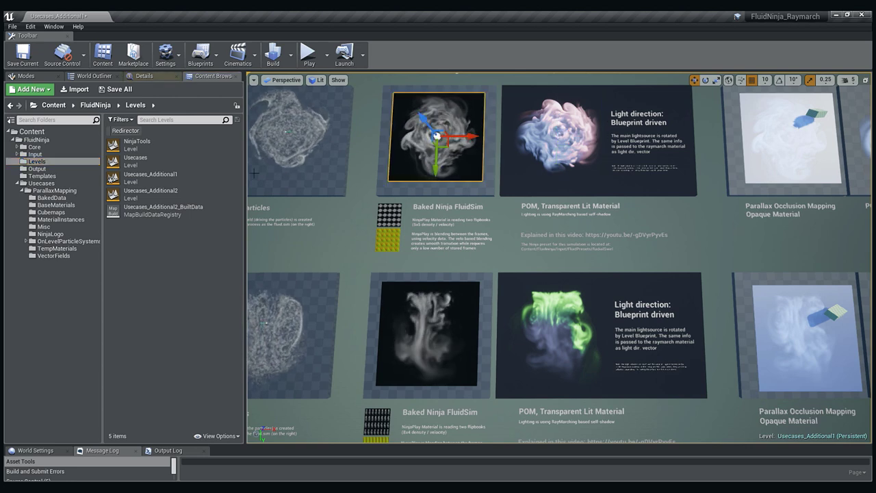
left_click(155, 76)
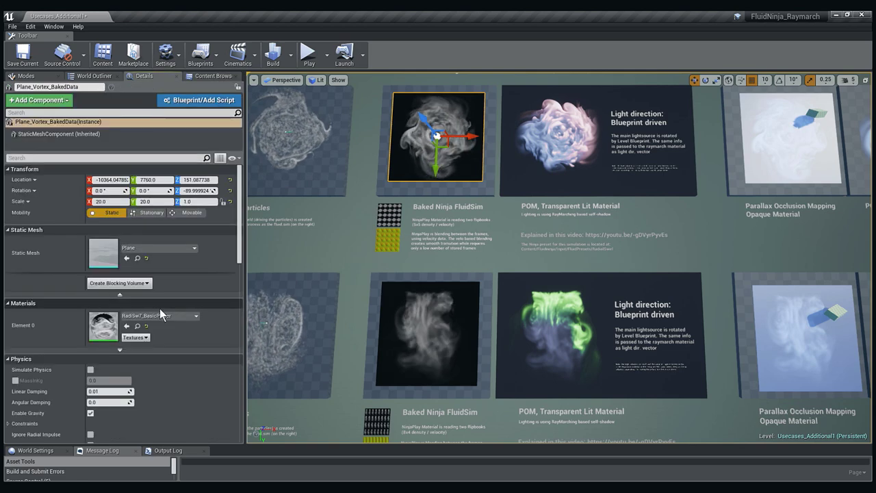
left_click(138, 327)
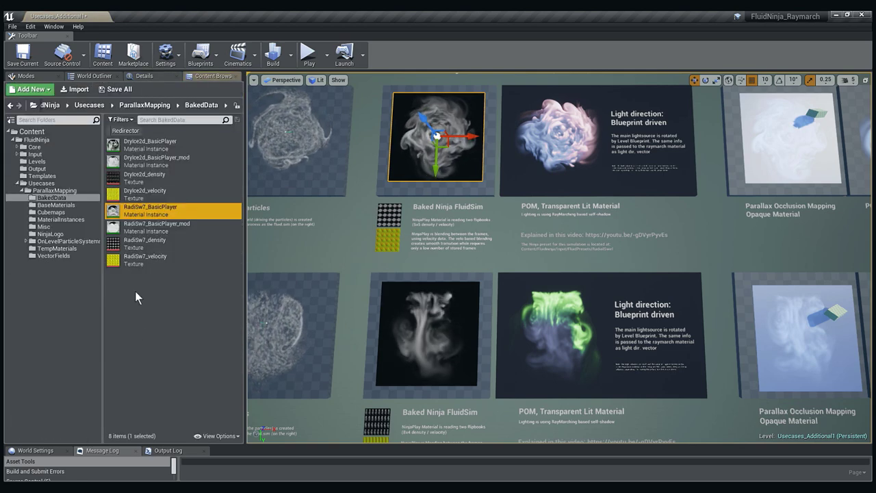
double_click(117, 214)
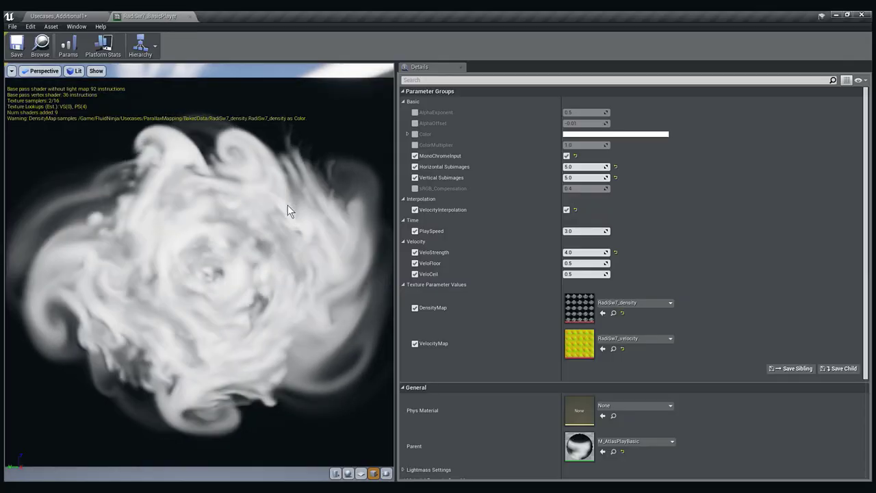
scroll(262, 190, "down", 3)
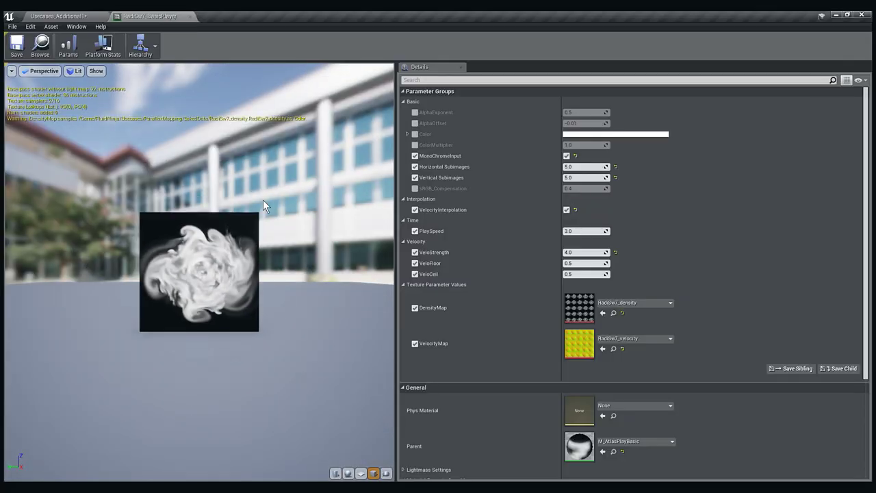
scroll(263, 200, "up", 3)
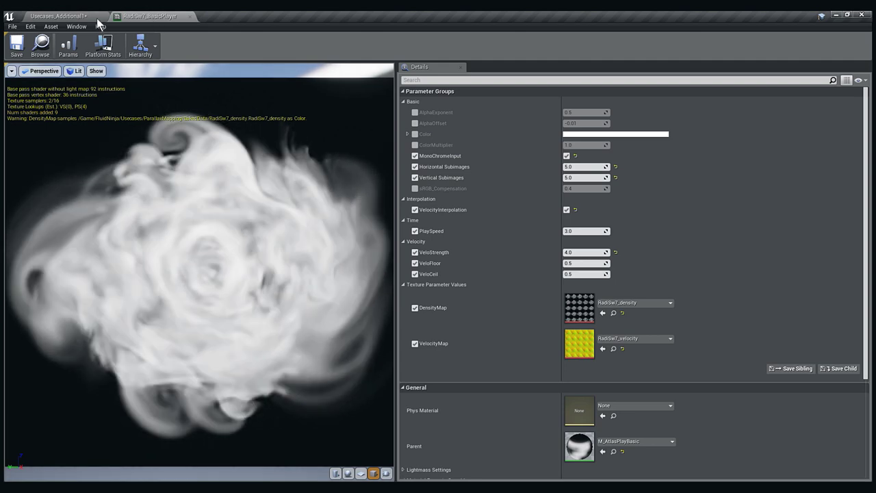
Return to the level and open the MI_vortex_transparent_lit_raymarch2 material instance of the upper Blueprint-driven POM plane
left_click(73, 16)
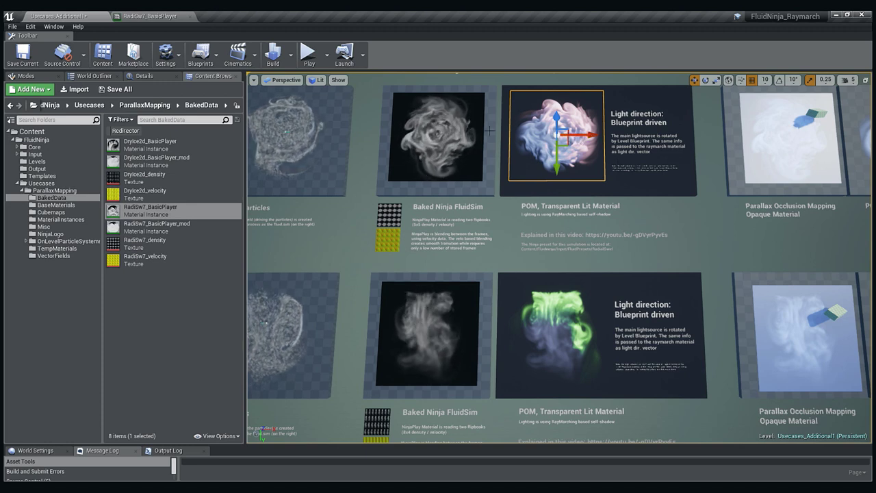
left_click(439, 145)
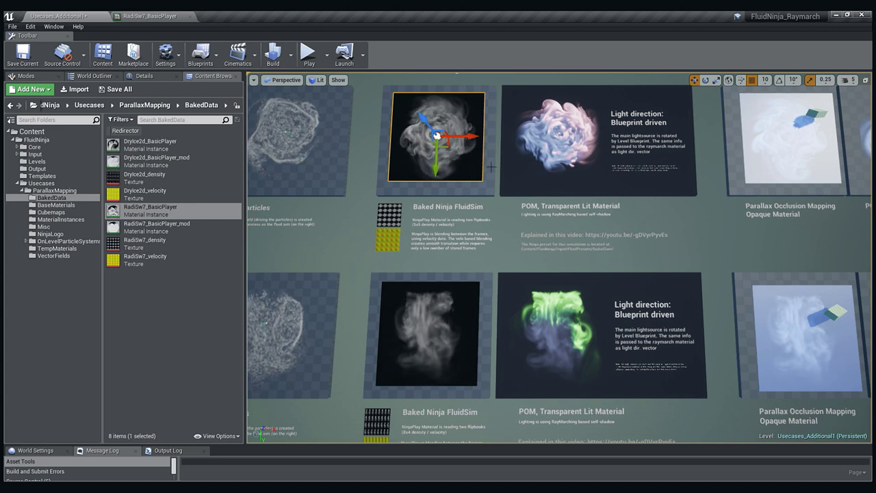
left_click(562, 154)
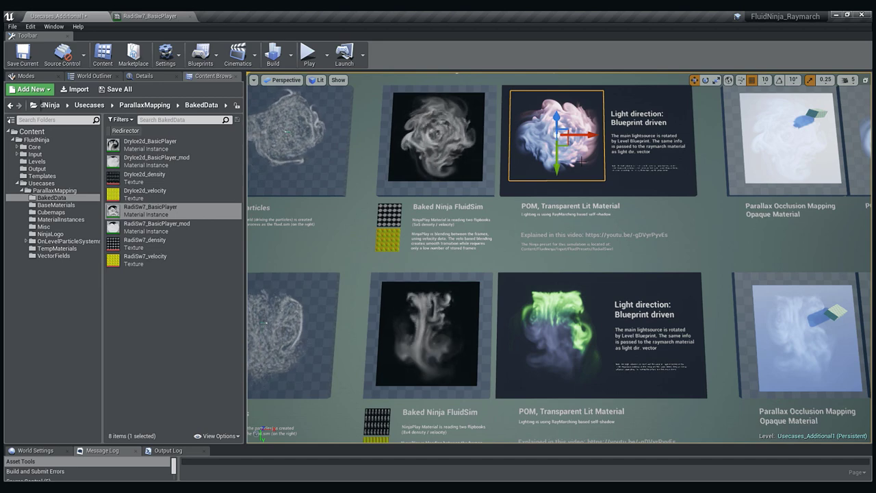
left_click(154, 77)
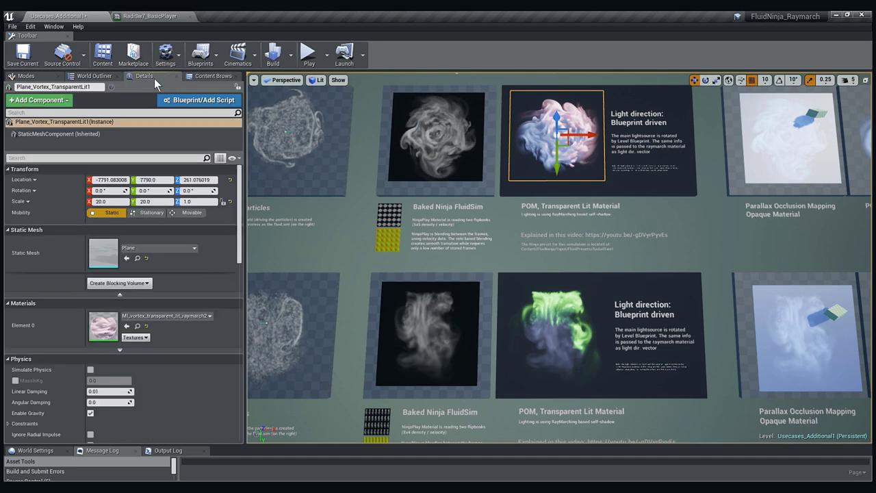
left_click(143, 333)
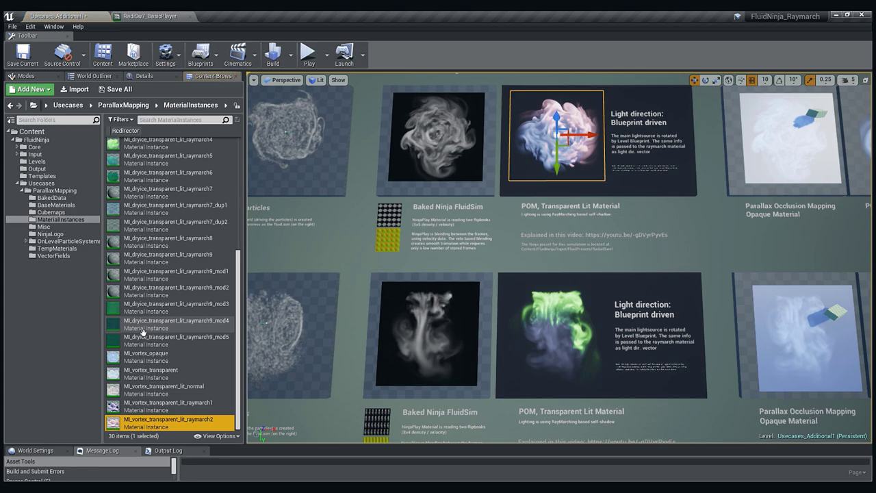
double_click(121, 422)
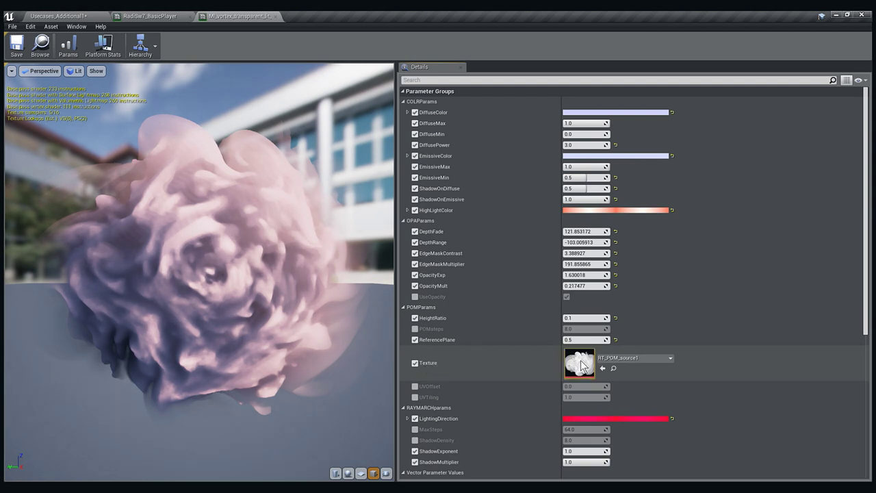
Collapse the COLRParams, OPAParams and POMParams parameter groups of the material instance
left_click_drag(868, 265, 873, 294)
scroll(873, 298, "up", 2)
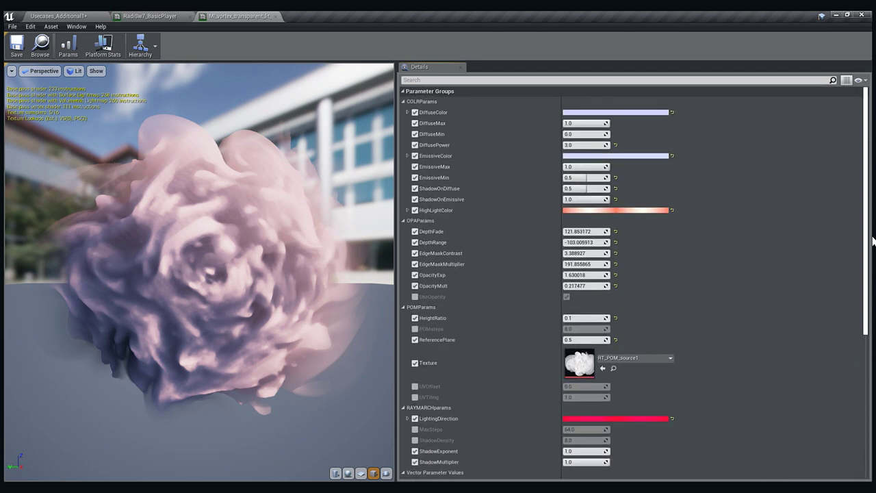
left_click(403, 100)
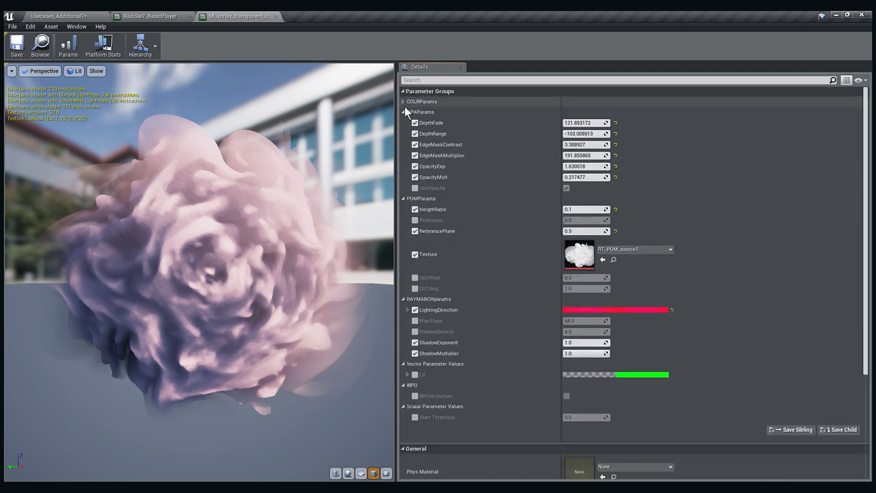
left_click(403, 112)
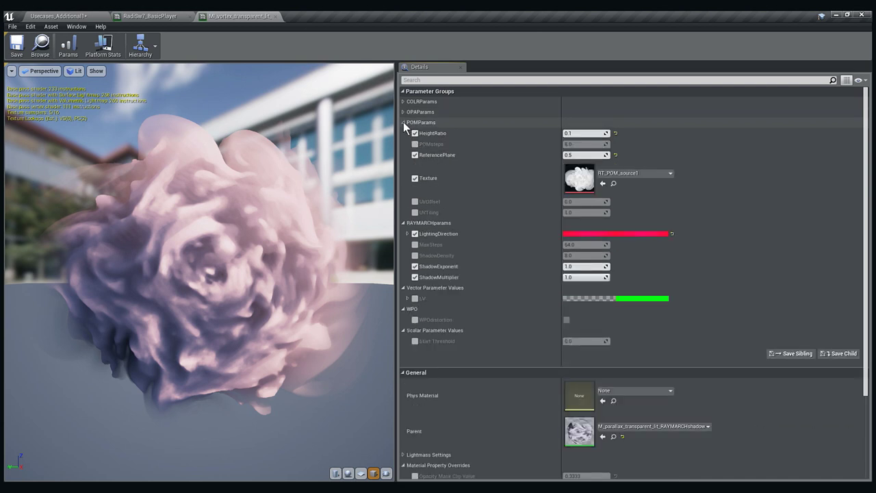
left_click(403, 121)
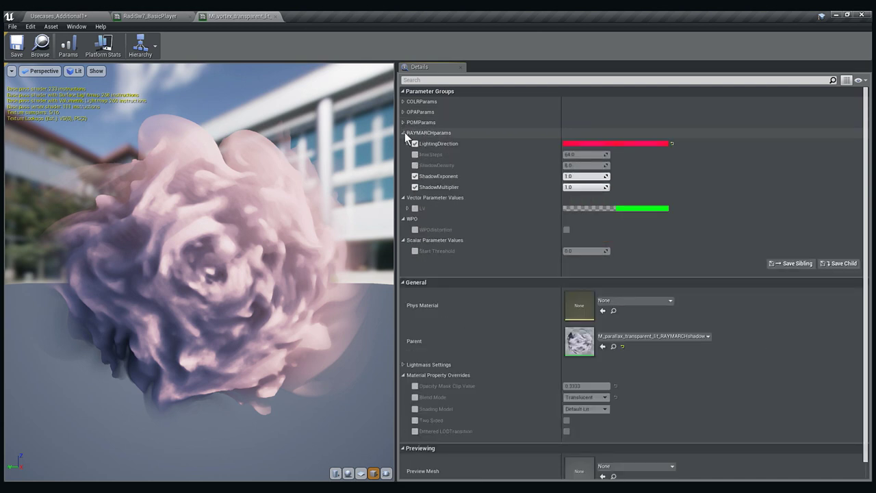
Expand LightingDirection in the RAYMARCHparams group and set its R component to -0.182683
left_click(405, 133)
left_click(404, 133)
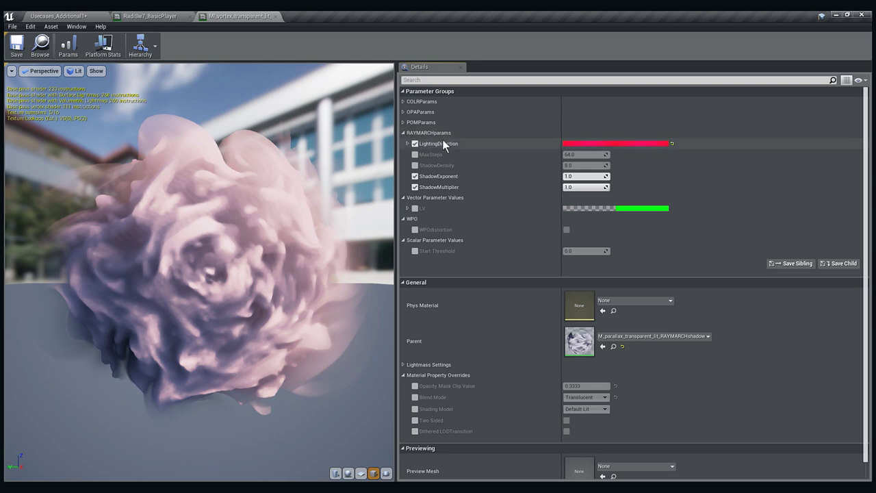
left_click(408, 144)
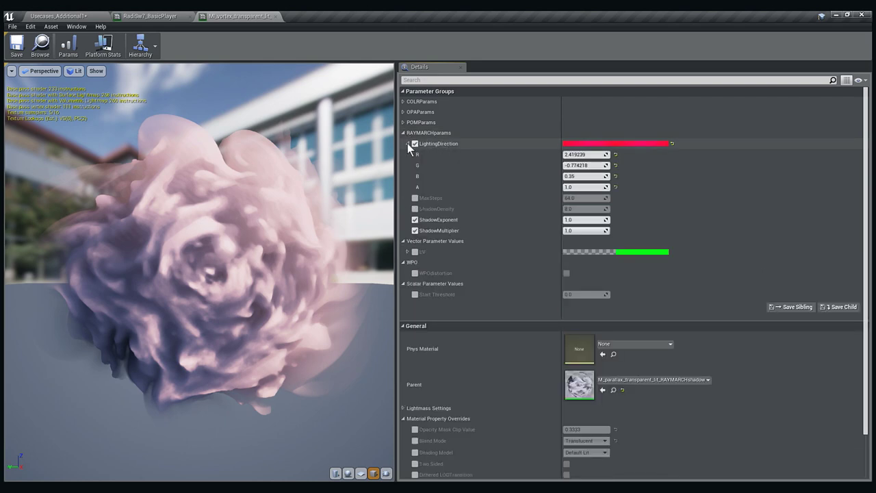
left_click_drag(587, 158, 569, 155)
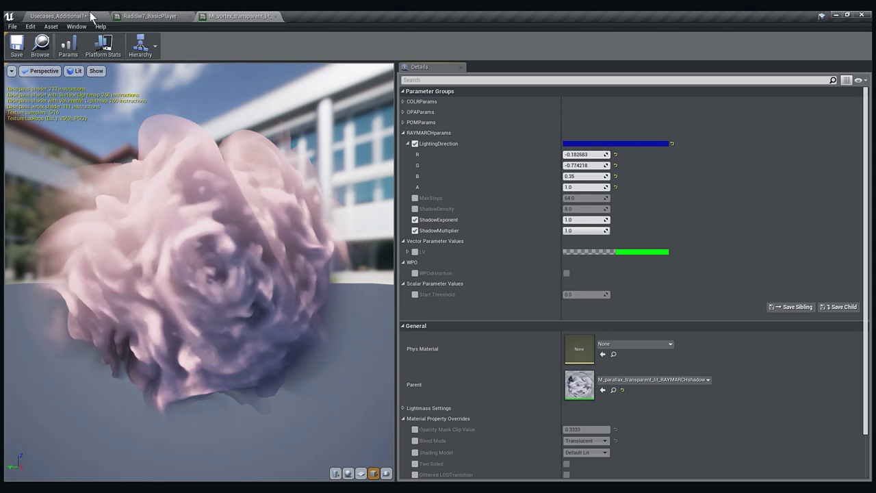
Open the level's Blueprint and examine the node group that sets the dynamic light rotation
left_click(62, 16)
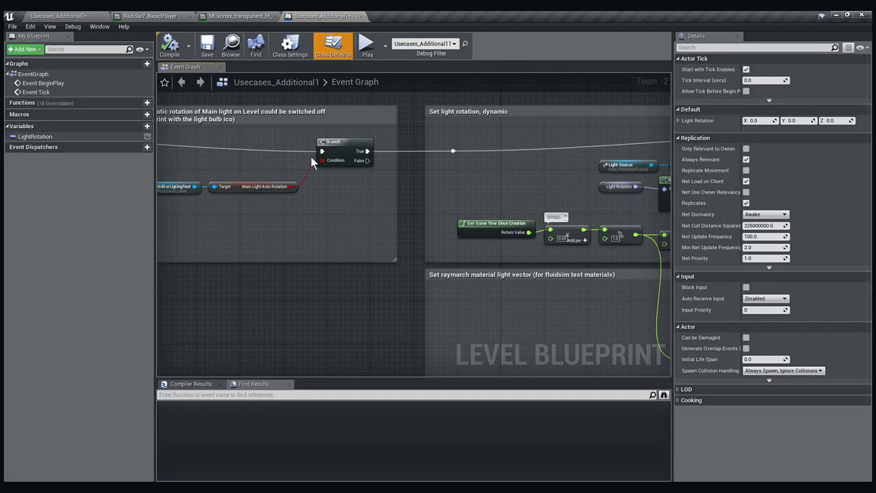
scroll(417, 228, "down", 3)
scroll(505, 223, "up", 7)
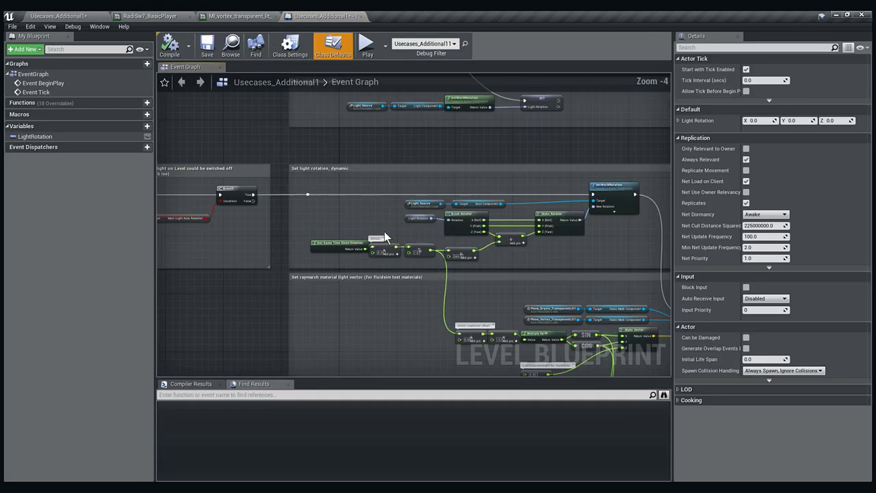
right_click_drag(396, 222, 359, 213)
scroll(383, 219, "down", 1)
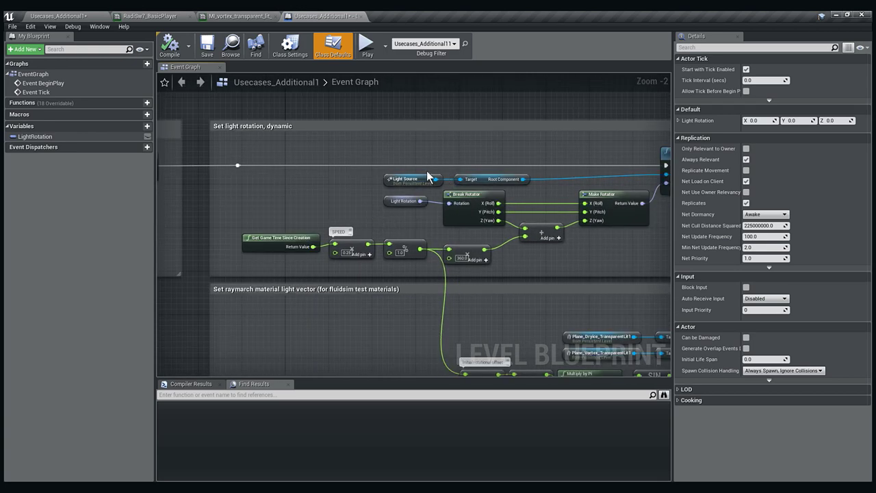
right_click_drag(436, 219, 373, 192)
scroll(491, 227, "down", 2)
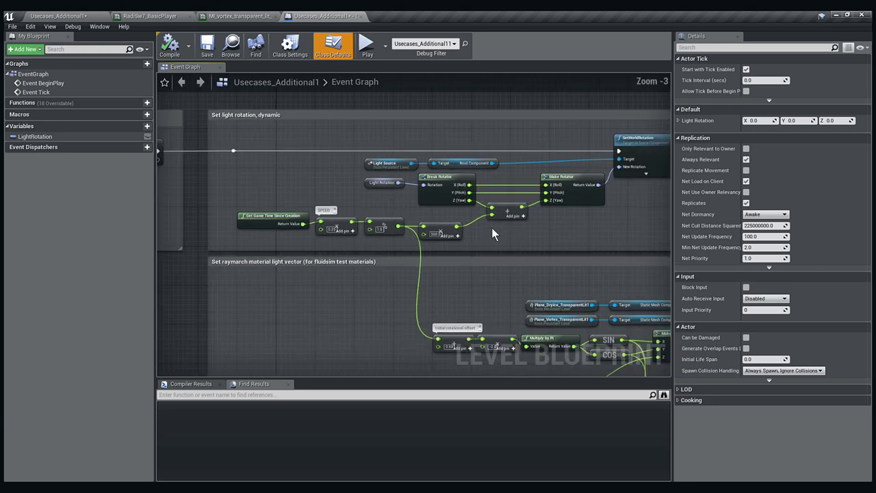
Examine the Level Blueprint nodes that set the raymarch light vector for the fluidsim test materials and the demonstration material
right_click_drag(491, 255, 389, 159)
scroll(488, 235, "up", 3)
scroll(488, 235, "up", 1)
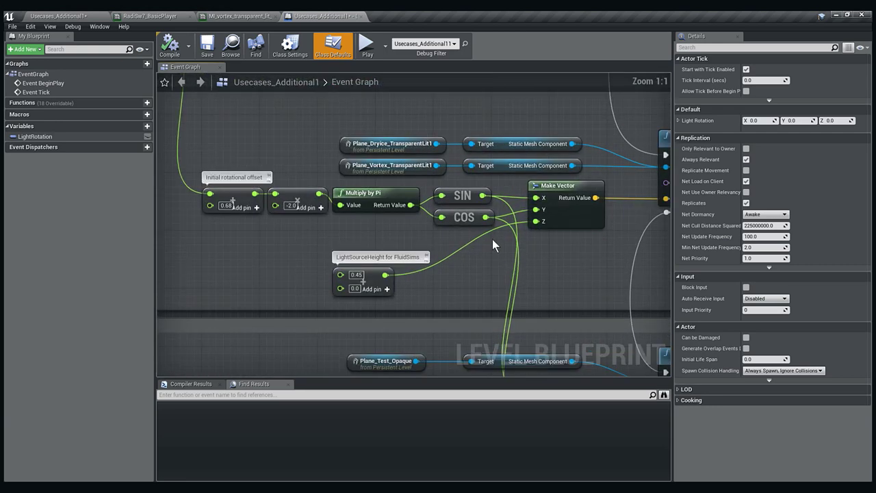
scroll(492, 238, "down", 2)
right_click_drag(511, 267, 341, 152)
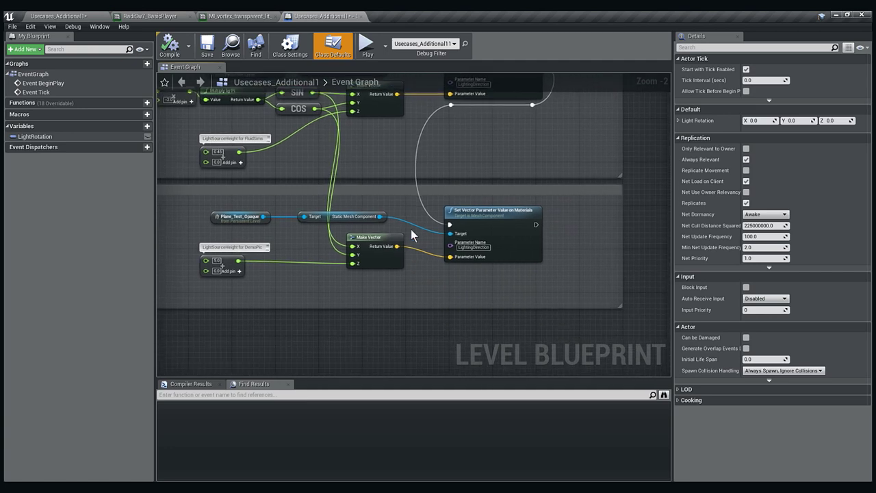
scroll(418, 248, "up", 2)
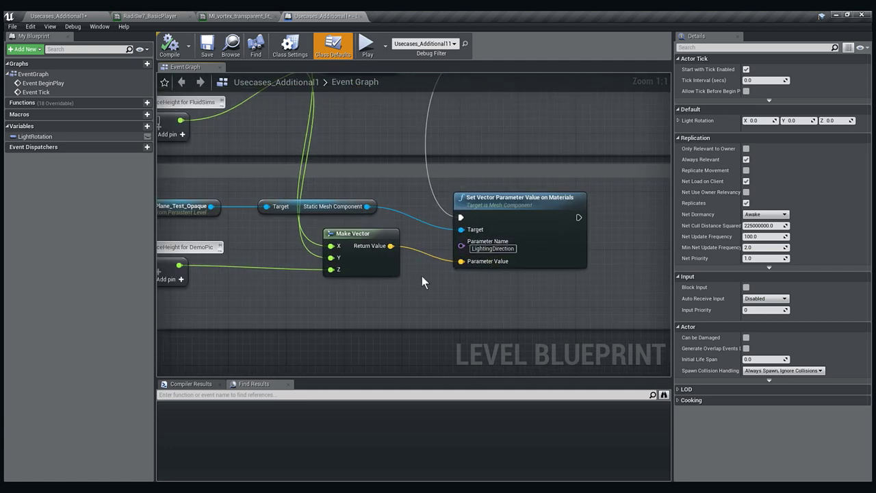
scroll(422, 276, "down", 3)
right_click_drag(409, 285, 521, 326)
scroll(497, 270, "down", 1)
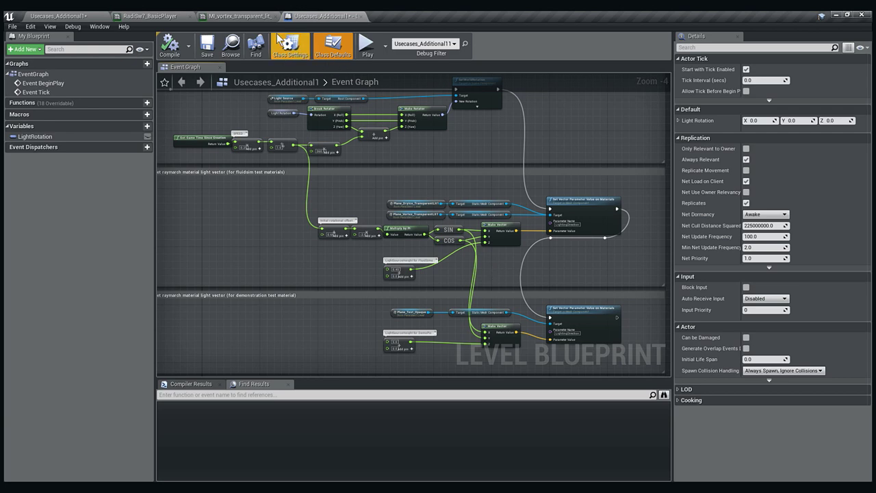
Return to the level and move the light bulb sideways over the interactive parallax mapping and raymarching demo plane
left_click(75, 17)
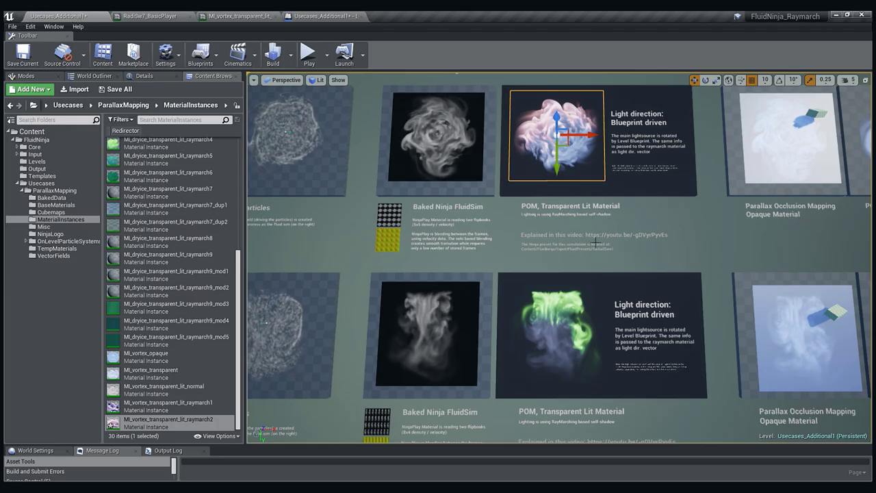
right_click_drag(588, 227, 563, 205)
key("w")
key("s")
key("w")
key("s")
left_click(554, 140)
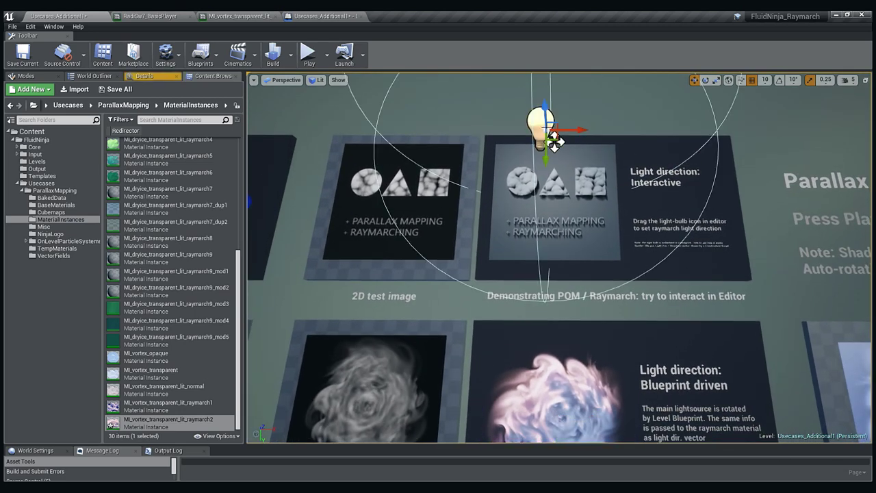
mouse_move(556, 143)
left_mouse_down()
mouse_move(568, 197)
mouse_move(576, 124)
mouse_move(552, 169)
mouse_move(556, 114)
mouse_move(538, 155)
mouse_move(632, 140)
mouse_move(544, 147)
mouse_move(556, 152)
mouse_move(581, 152)
mouse_move(562, 150)
mouse_move(555, 134)
mouse_move(549, 155)
mouse_move(547, 141)
mouse_move(483, 145)
left_mouse_up()
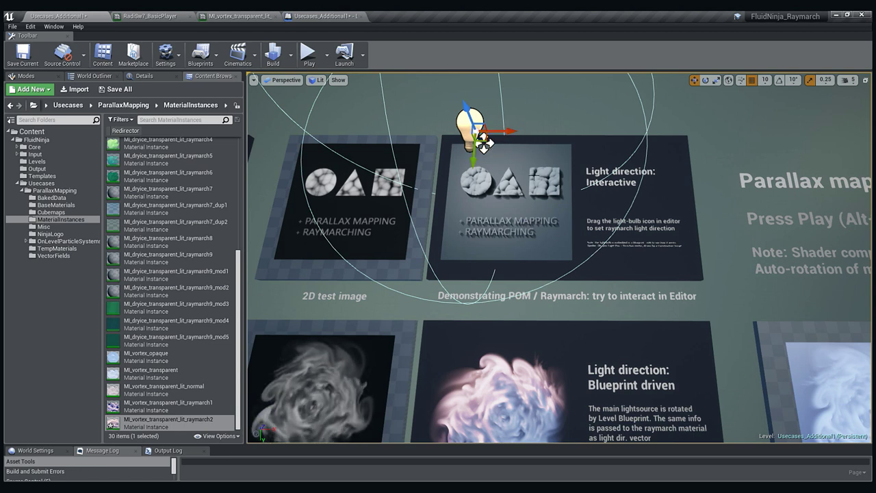
Select the interactive demo plane, followed by the upper Blueprint-driven POM, Transparent Lit Material plane
left_click(484, 144)
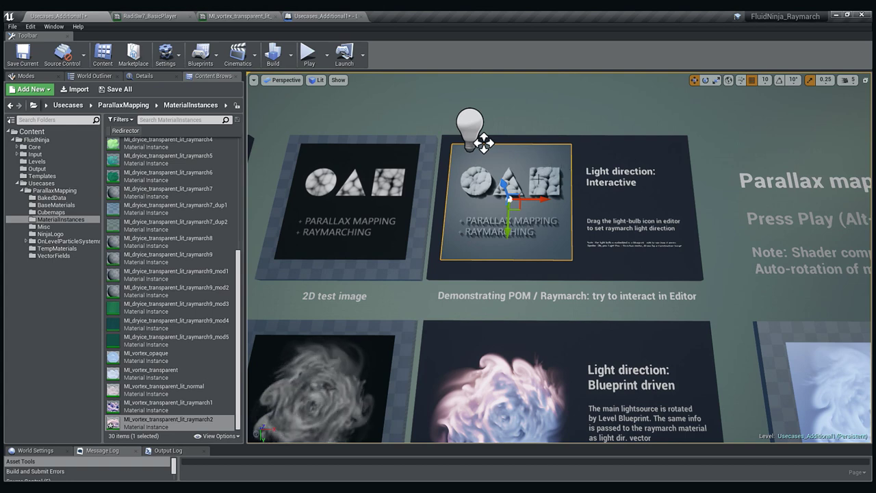
right_click_drag(539, 180, 510, 177)
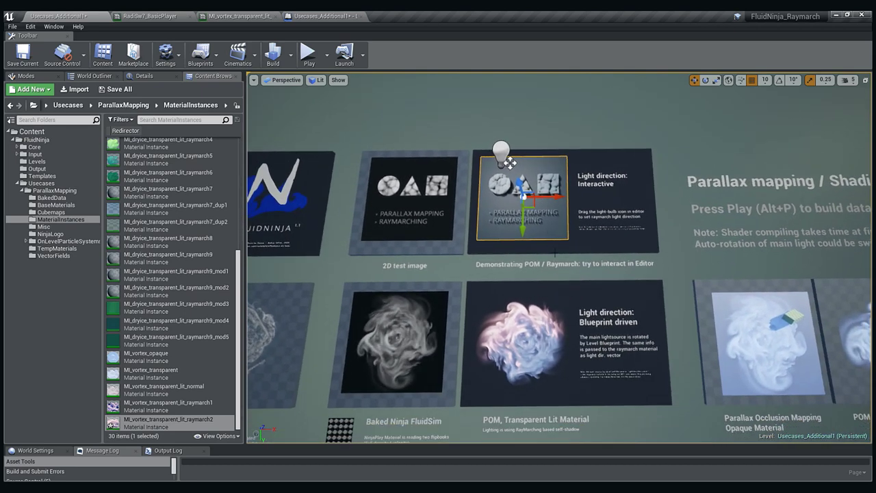
right_click_drag(555, 265, 536, 276)
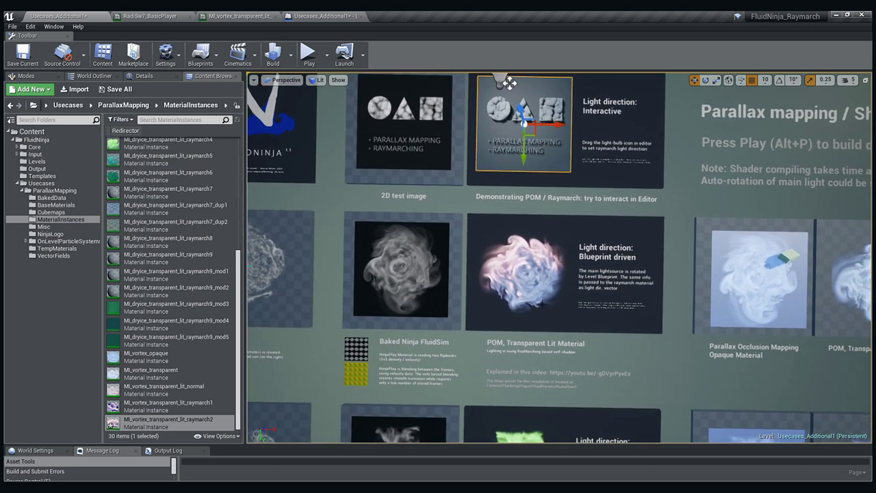
left_click(537, 276)
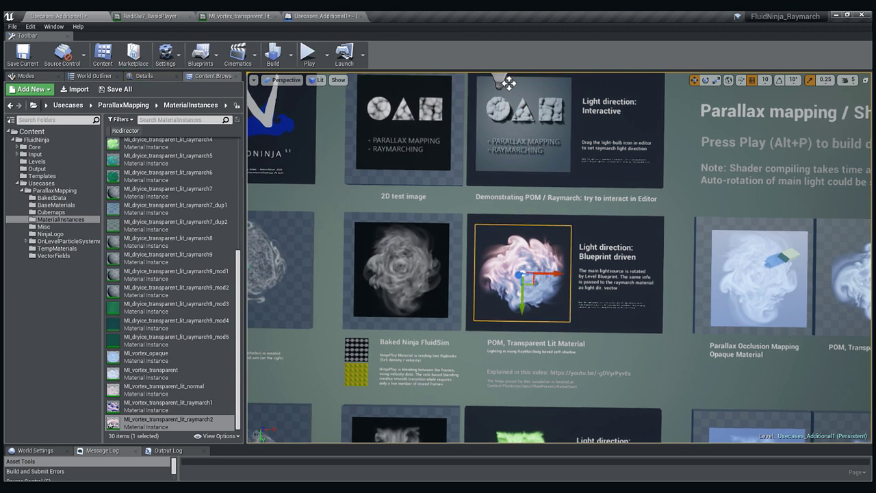
left_click(472, 208)
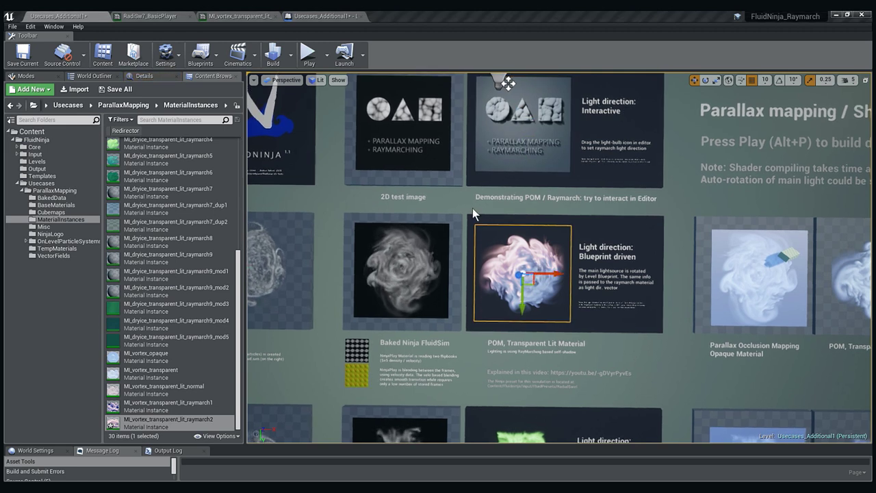